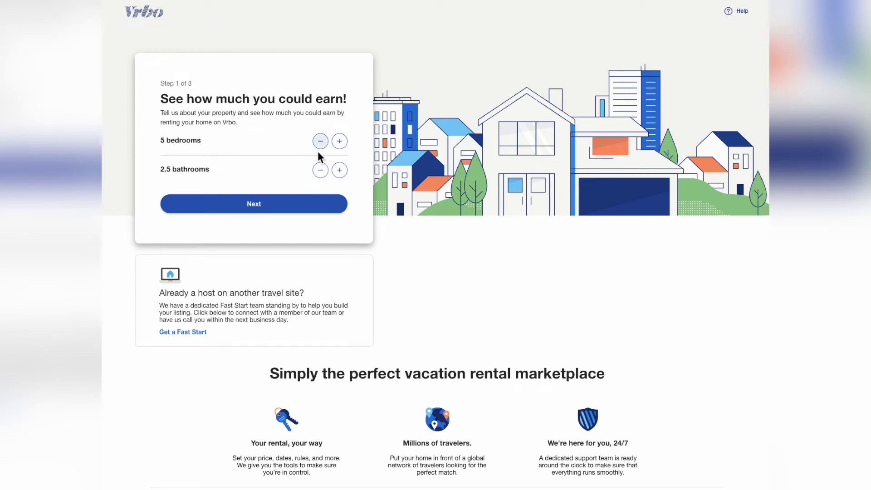
Get the $176,863 earnings estimate for the 5-bedroom, 2.5-bath home and continue listing the property
click(272, 206)
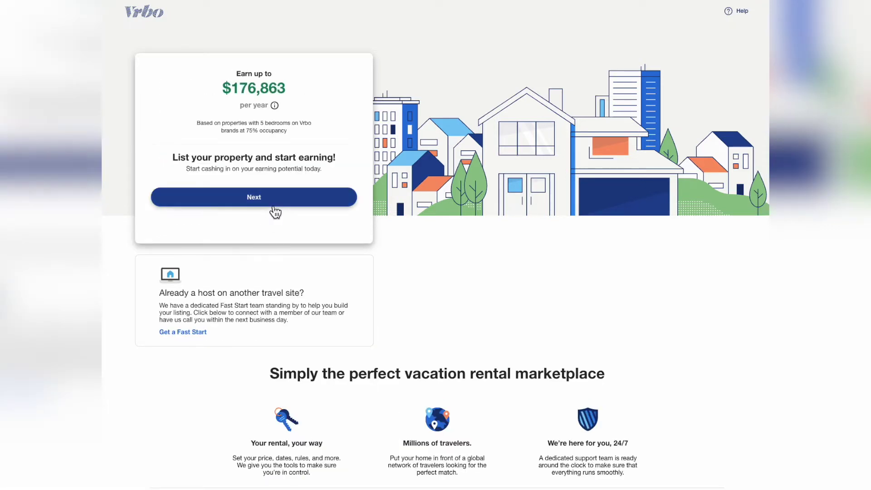
drag(211, 89, 293, 89)
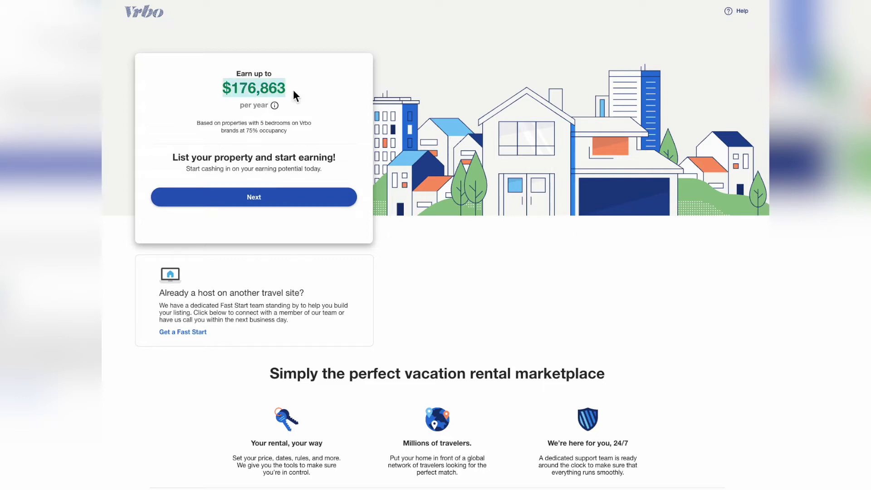
click(300, 89)
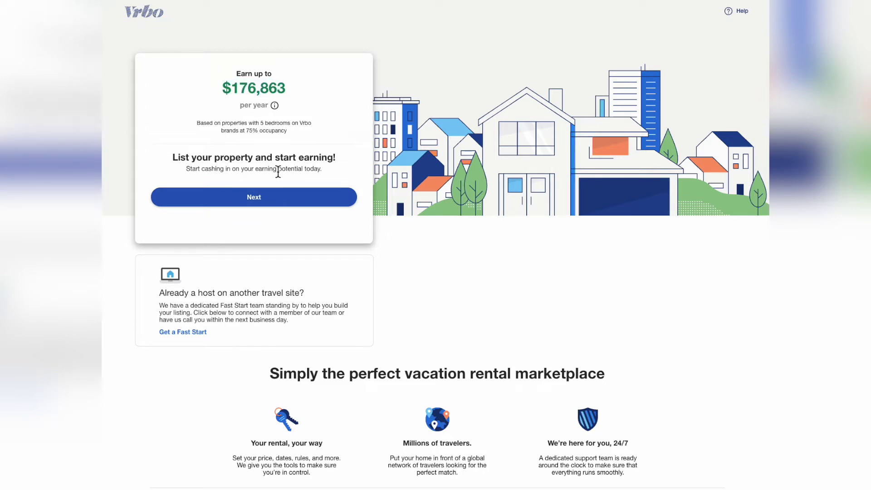
click(297, 202)
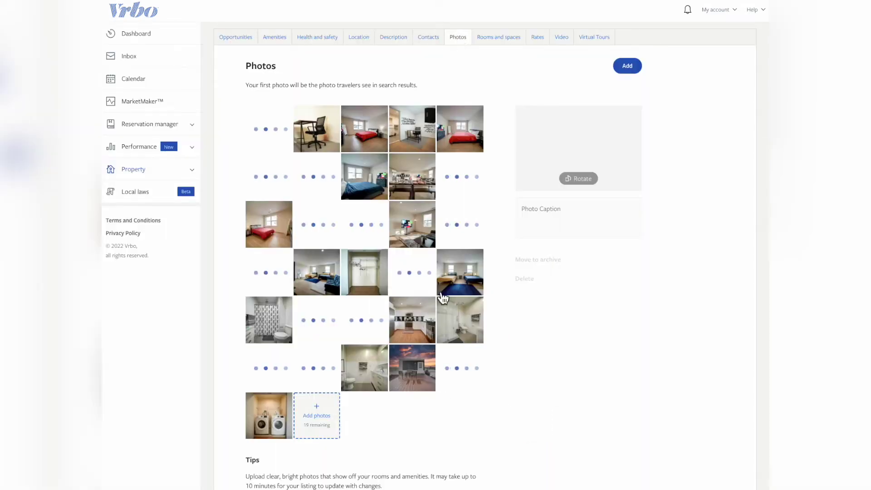
Reorder the listing photos and preview the red-bed and blue-bed bedroom photos
drag(408, 200, 411, 176)
click(430, 265)
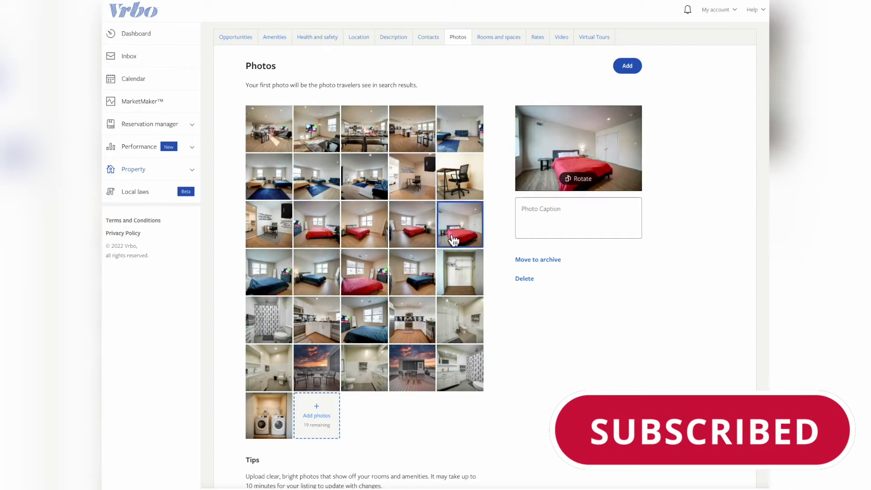
click(450, 288)
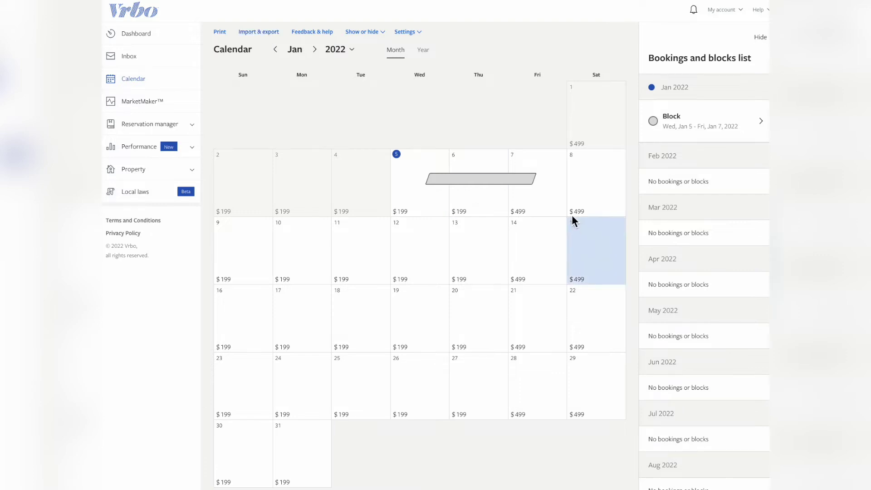
Inspect the Jan 5–7 block, then choose Import a calendar under Import & export
click(532, 180)
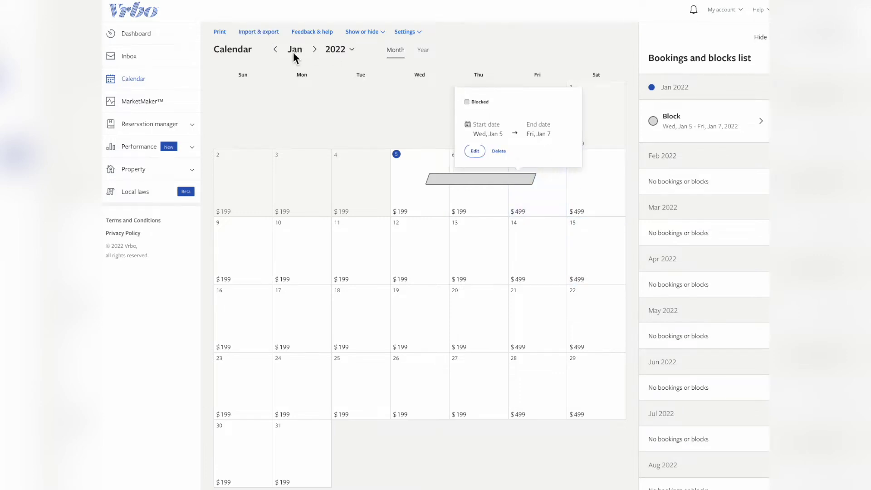
click(257, 33)
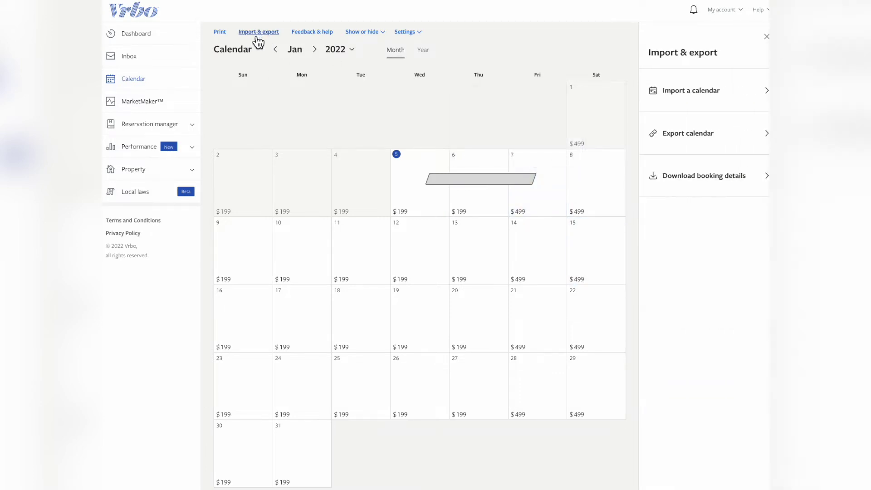
click(742, 98)
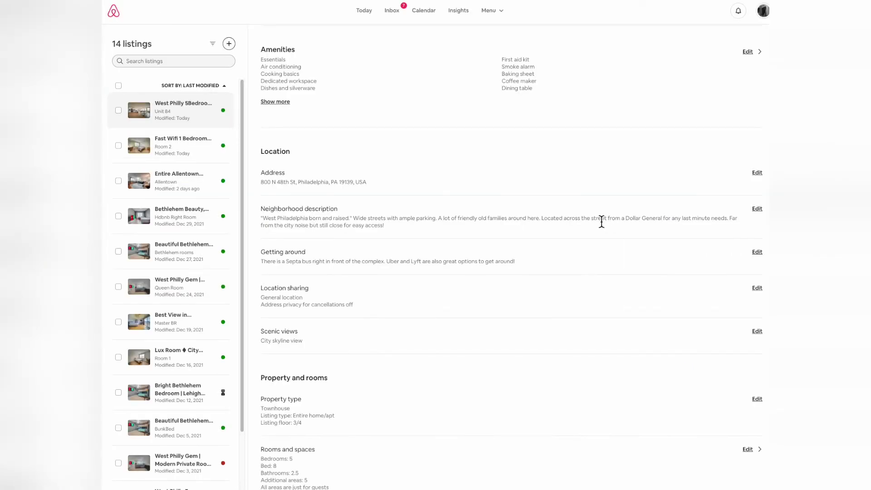
scroll(603, 219, up, 4)
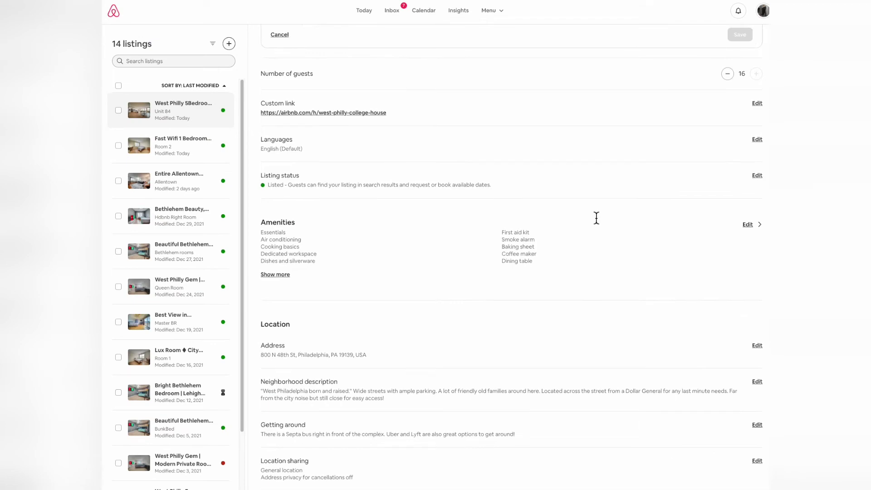
Show the West Philly listing's Pricing and availability settings down to Calendar sync
scroll(363, 206, down, 6)
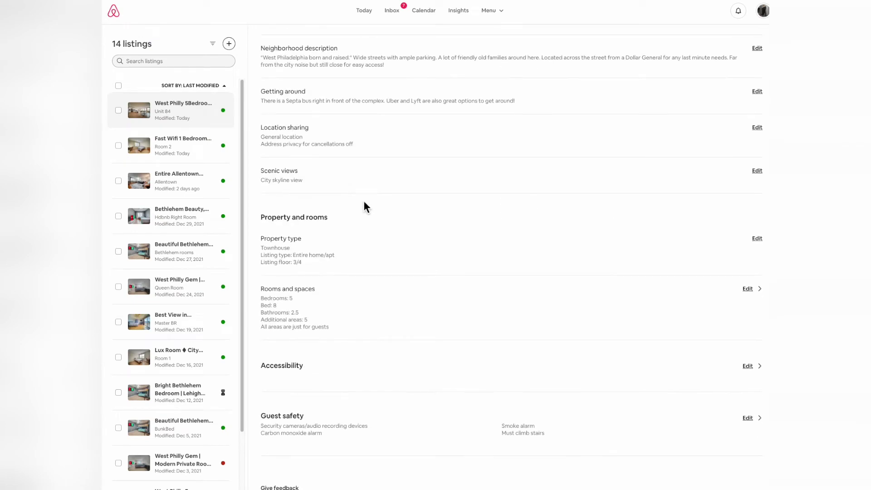
scroll(335, 354, up, 8)
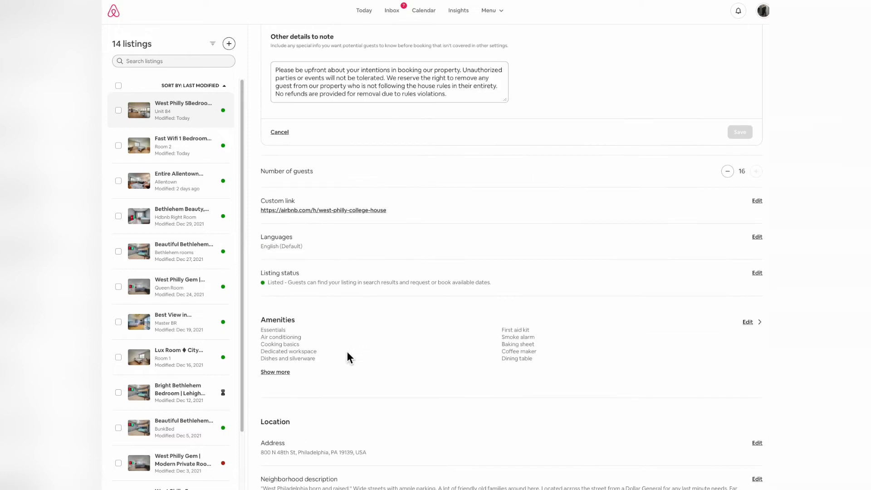
scroll(347, 356, up, 8)
scroll(419, 76, up, 5)
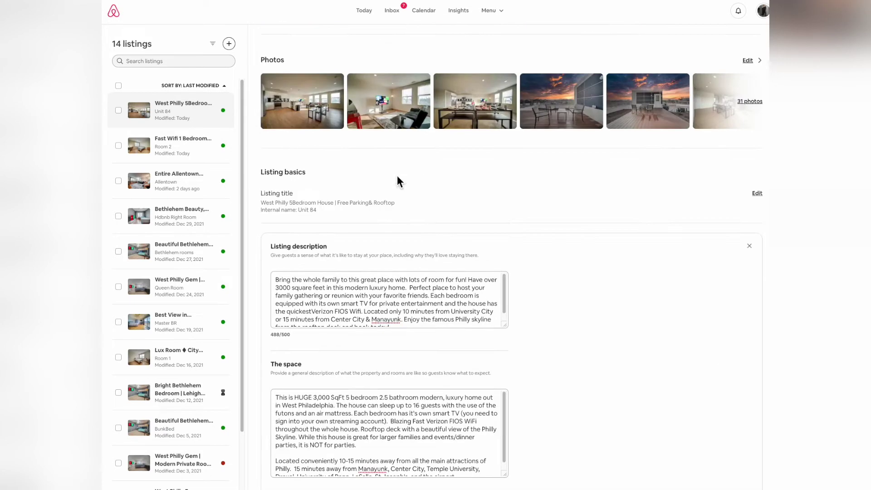
click(348, 78)
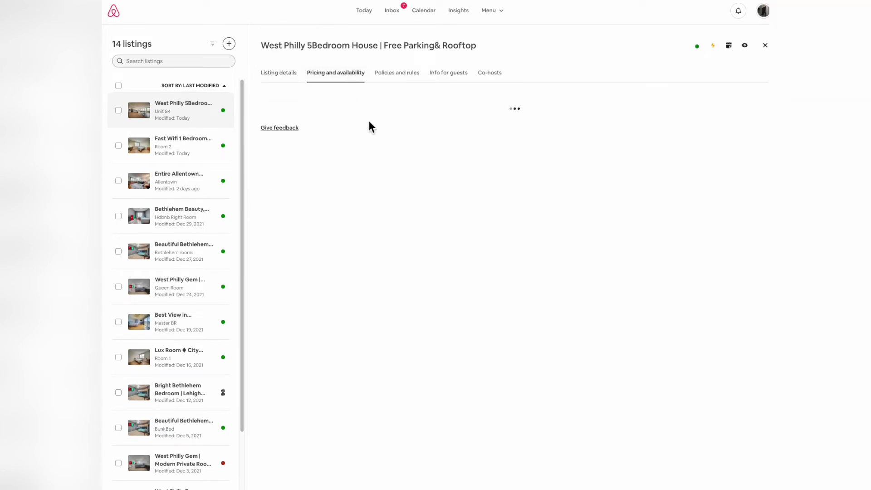
scroll(398, 322, down, 6)
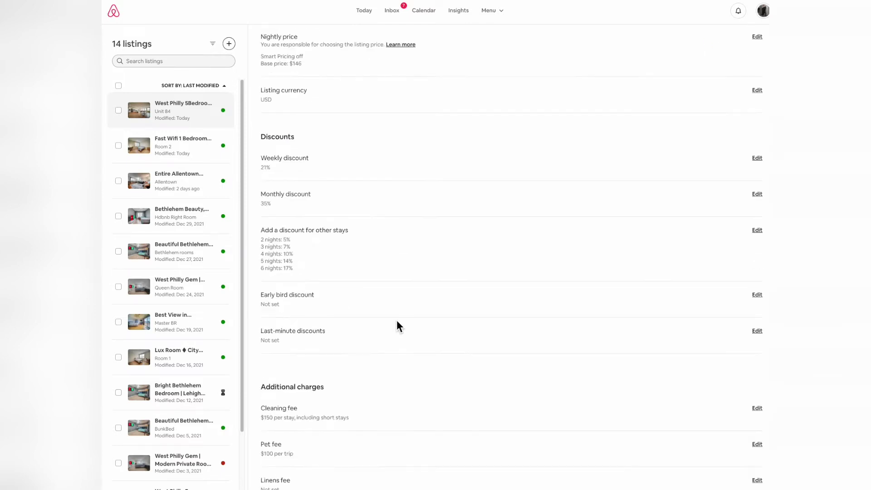
scroll(396, 320, down, 10)
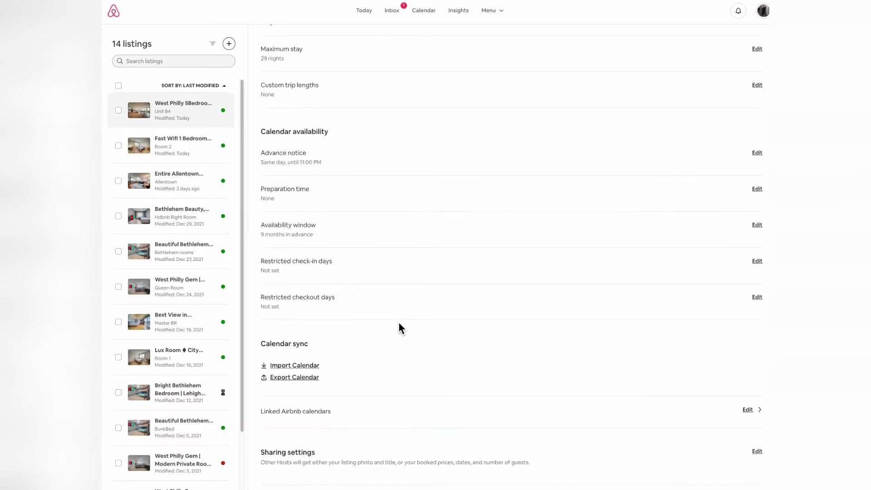
Copy the listing's iCal link from the Export Calendar dialog
click(307, 365)
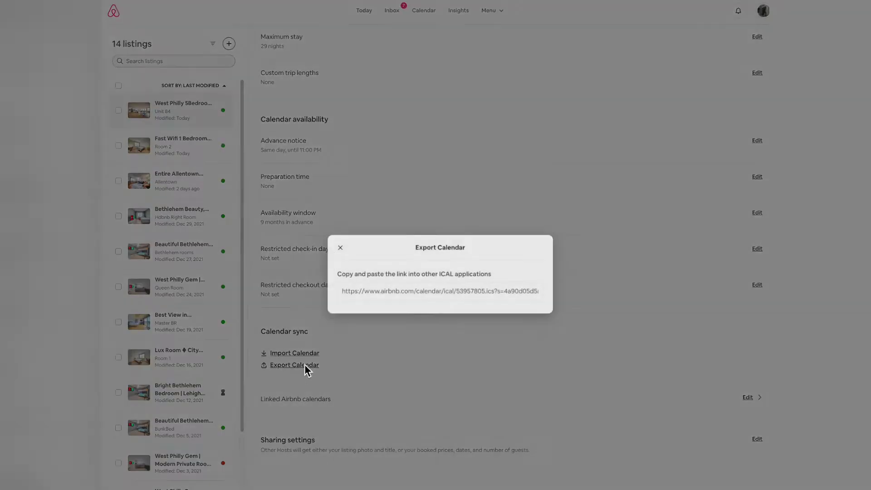
triple_click(396, 275)
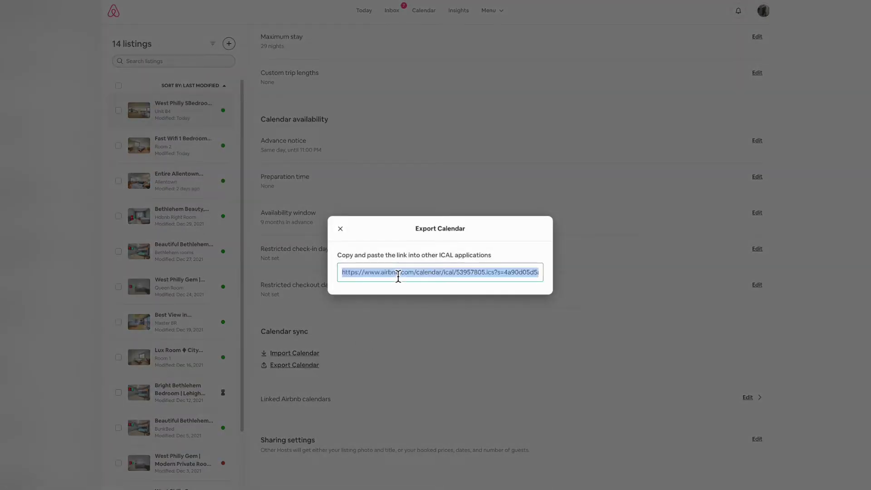
right_click(396, 275)
click(406, 292)
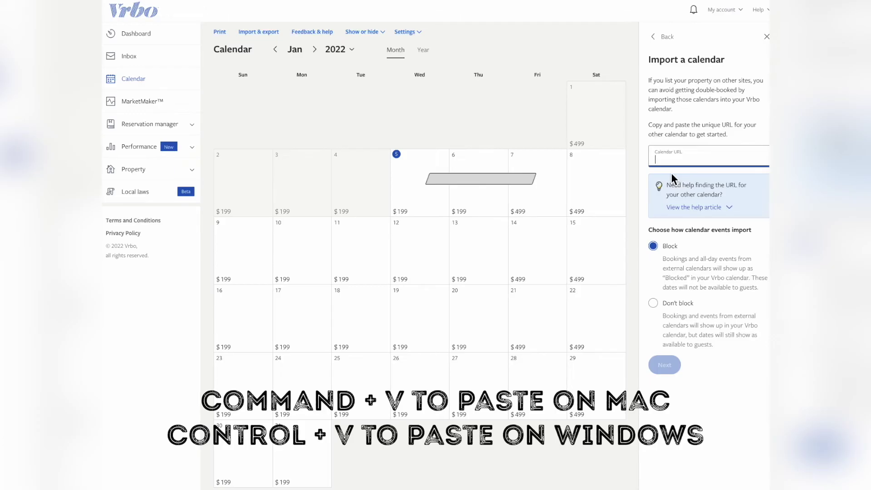
Paste the Airbnb iCal link and import it in pink as 'Airbnb West Village 84'
key(super+v)
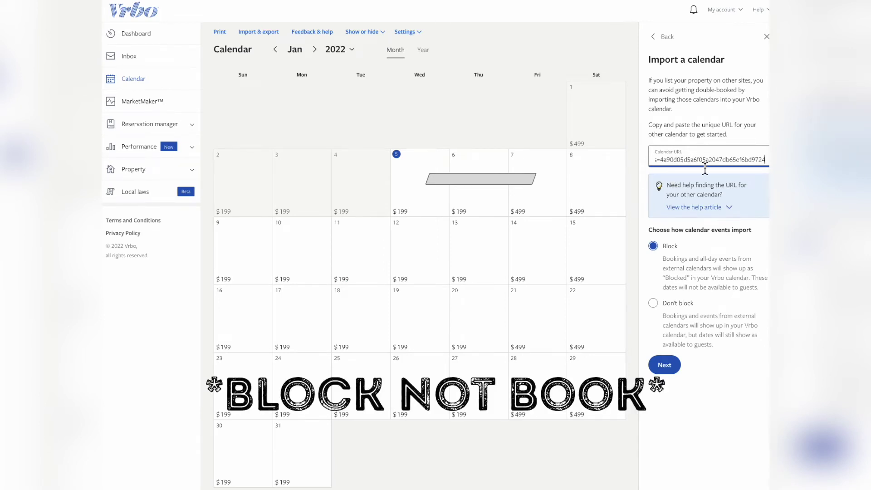
click(675, 370)
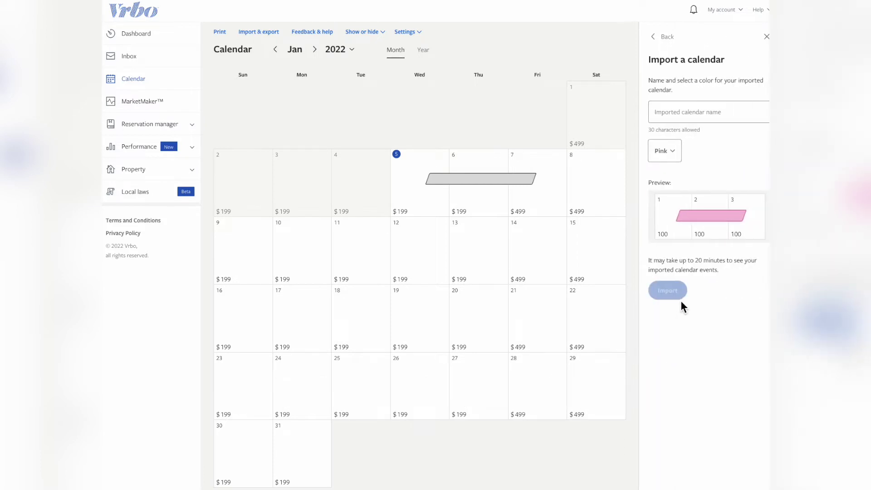
click(693, 110)
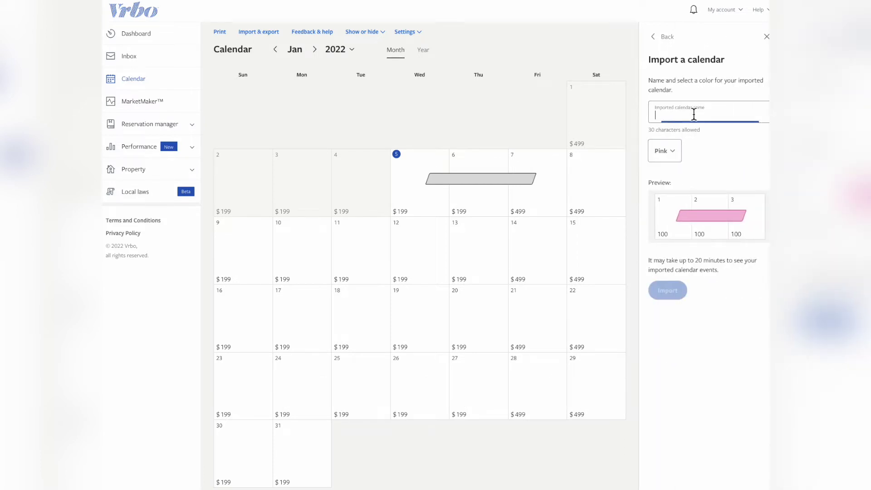
text(Airbnb West)
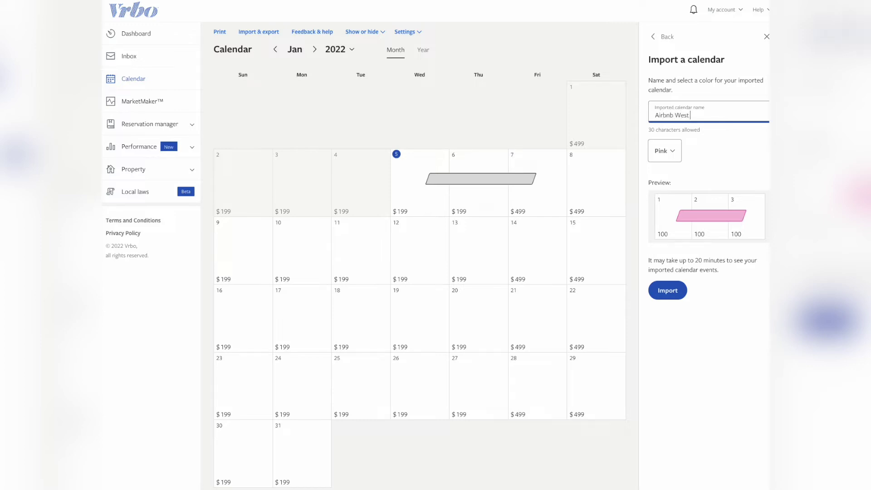
text( Village 84)
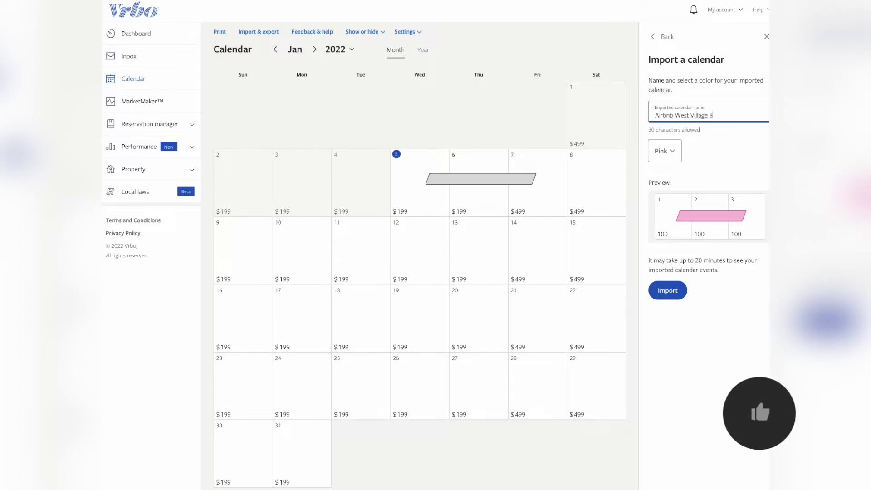
click(680, 297)
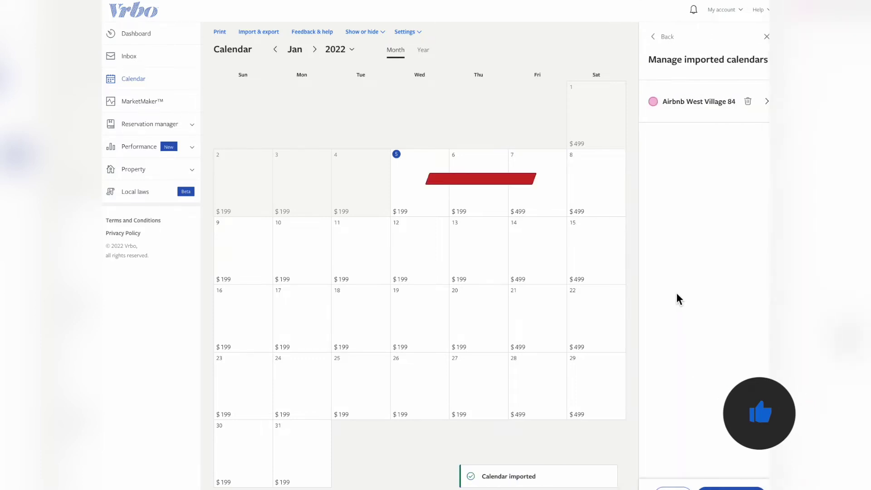
Copy the Vrbo calendar's export URL via Import & export > Export calendar
click(267, 32)
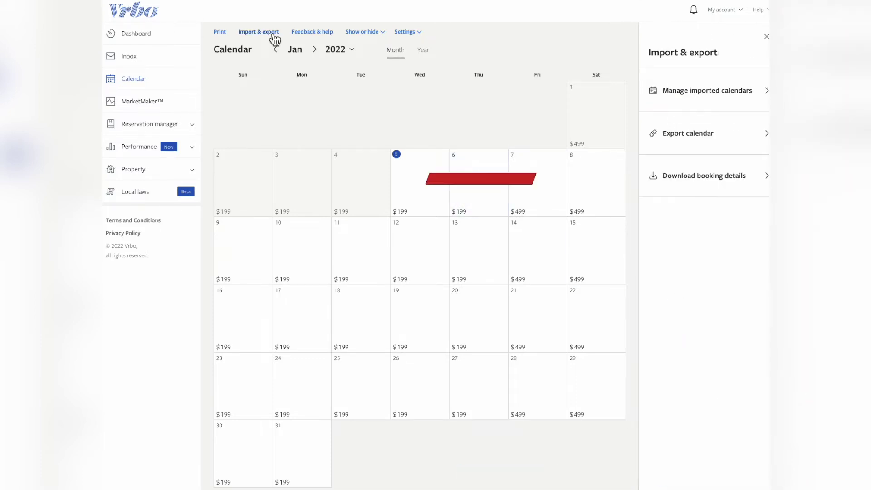
click(744, 137)
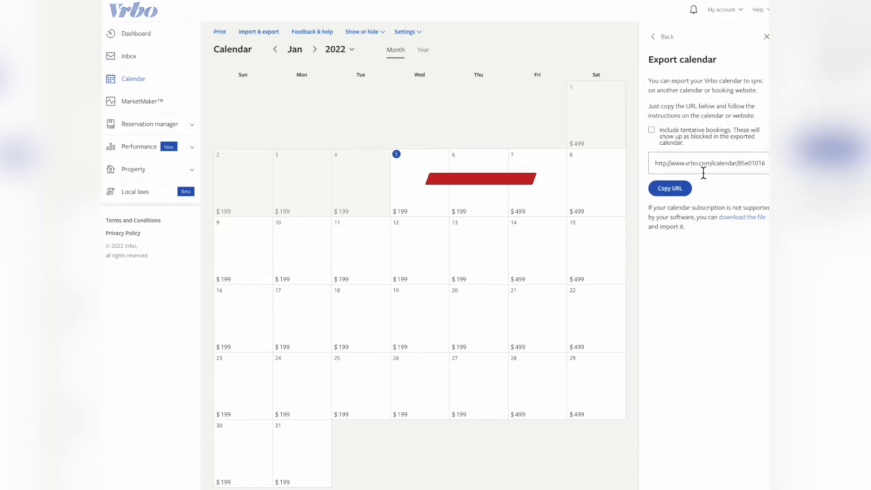
click(680, 192)
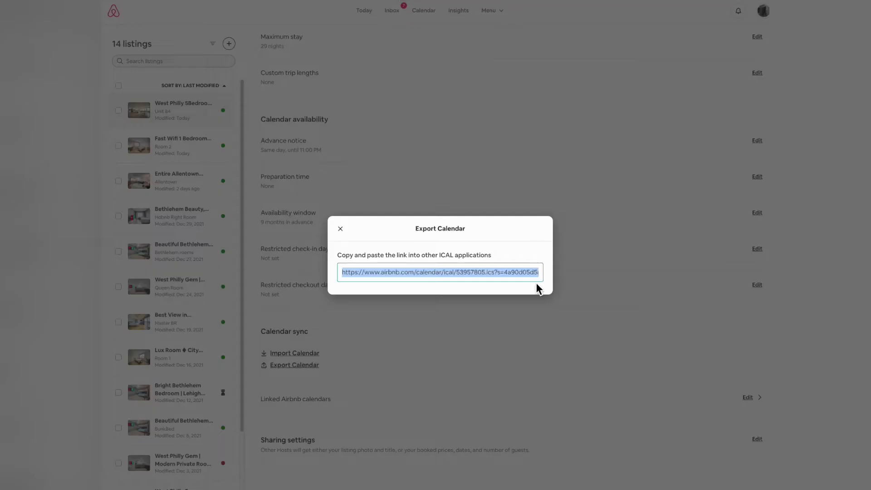
key(Escape)
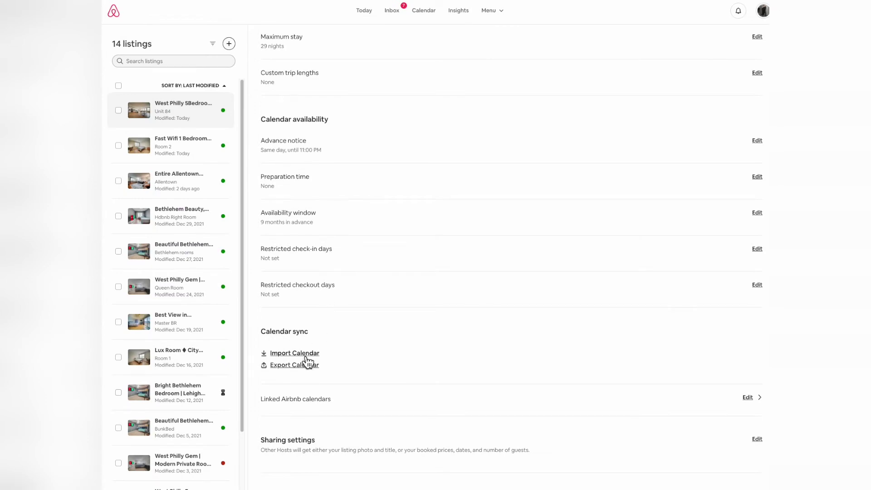
Paste the Vrbo calendar URL into Airbnb's Import Calendar form and import it as 'VRBO West Village'
click(304, 353)
click(388, 223)
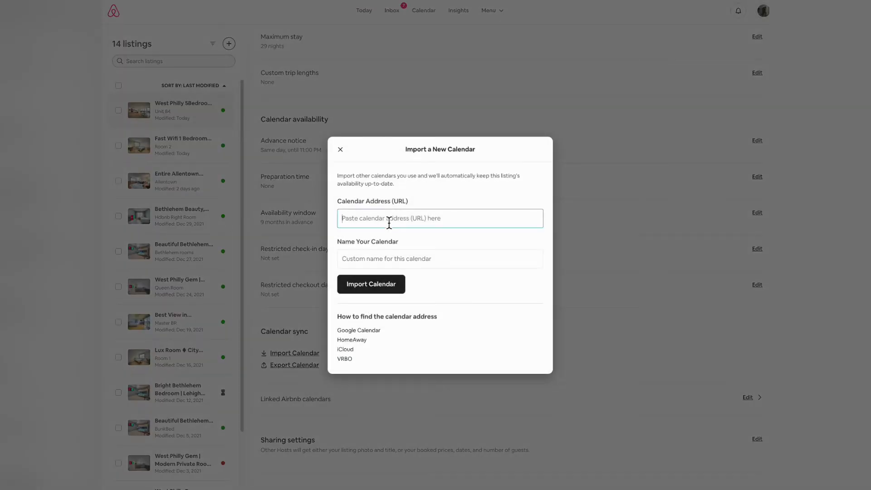
key(ctrl+v)
click(408, 258)
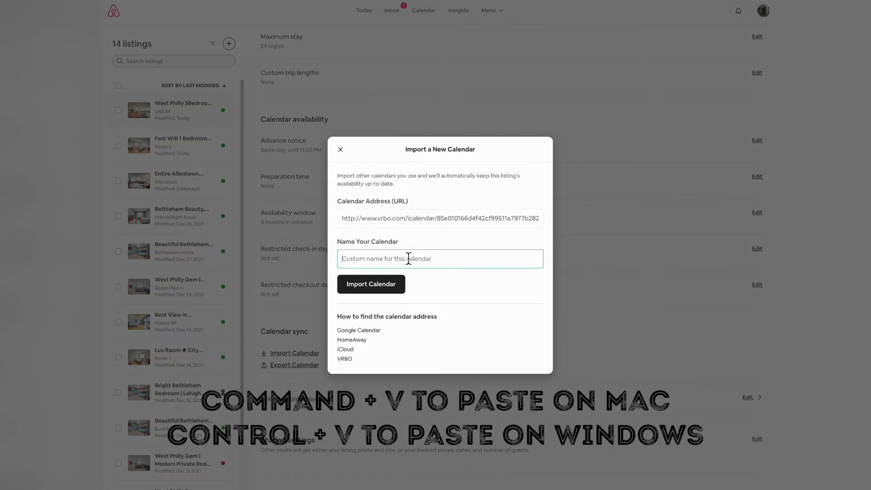
text(VRBO West Village 84)
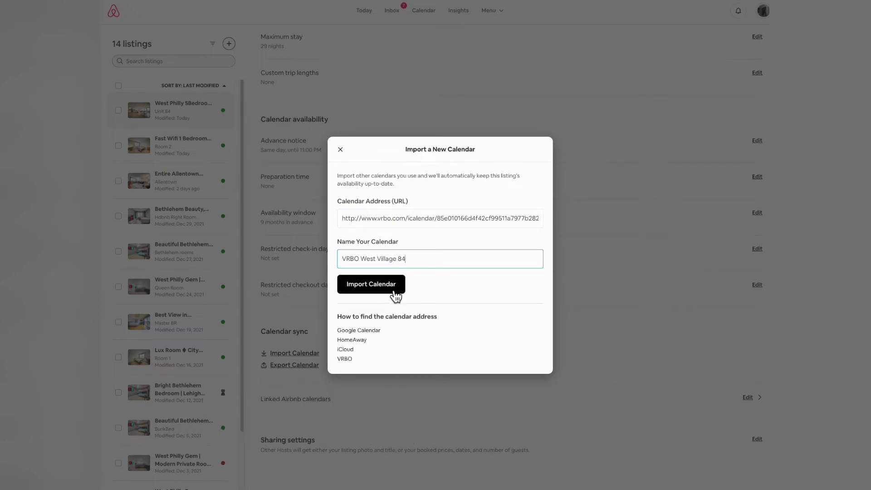
click(392, 290)
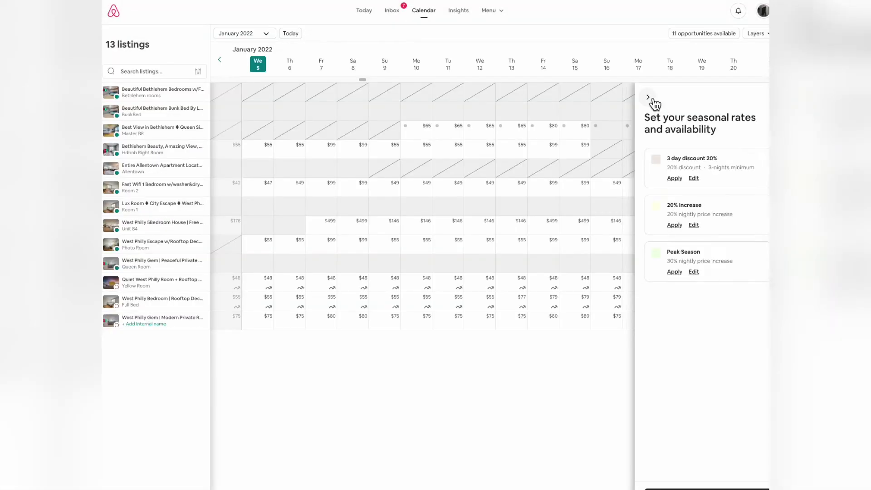
Select January 2–5, view the two-night reservation's details, and check the January 6 conflicting booking
mouse_move(272, 241)
mouse_down()
mouse_move(305, 235)
mouse_move(278, 233)
mouse_up()
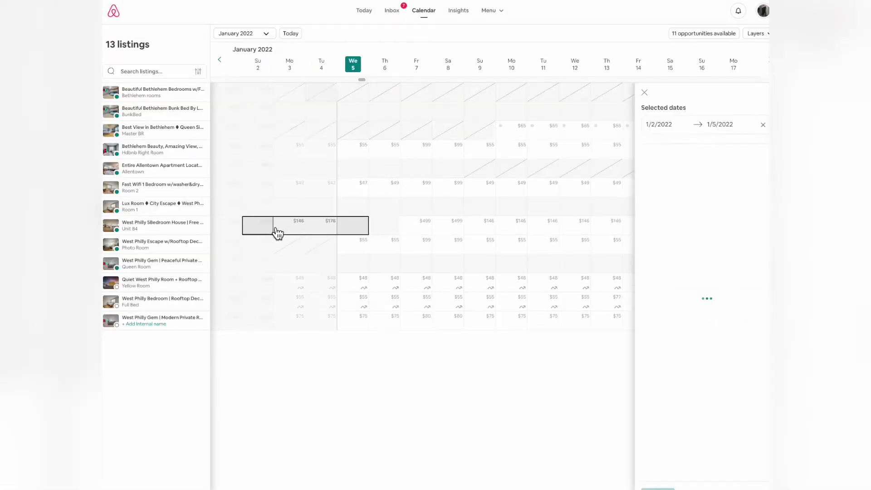
click(361, 233)
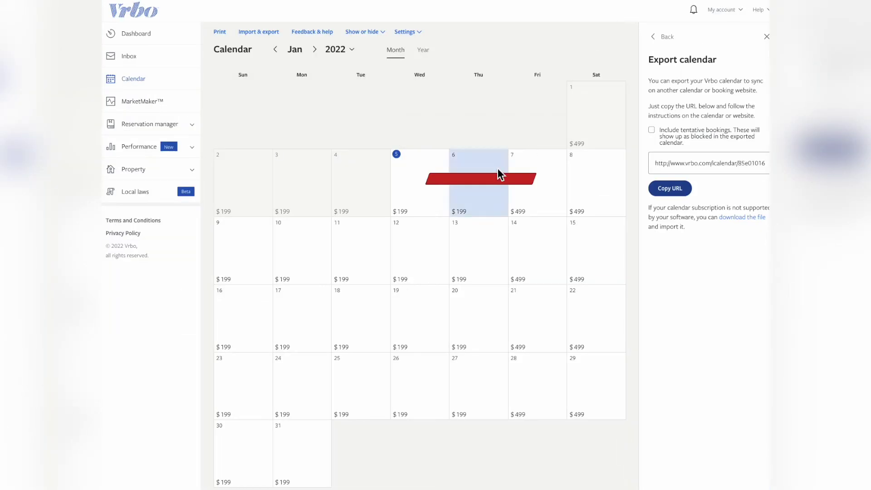
click(463, 179)
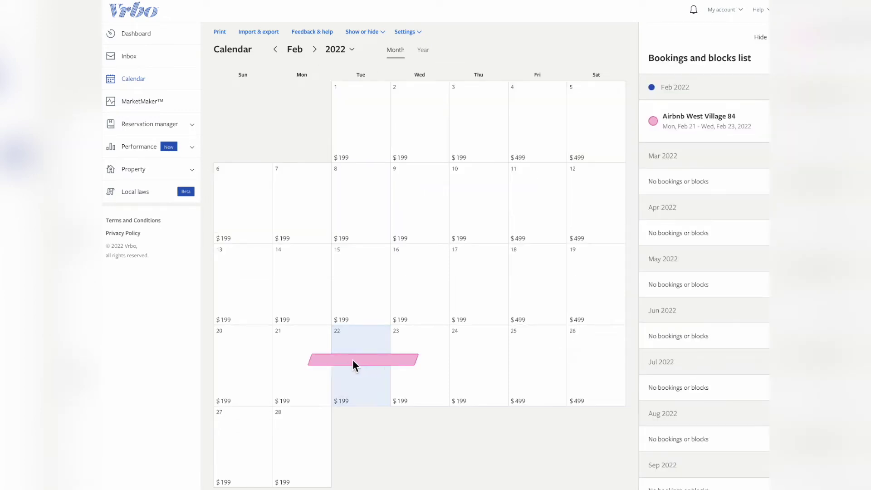
View the imported February 21–23 block's details, then return to the bookings and blocks list
click(353, 359)
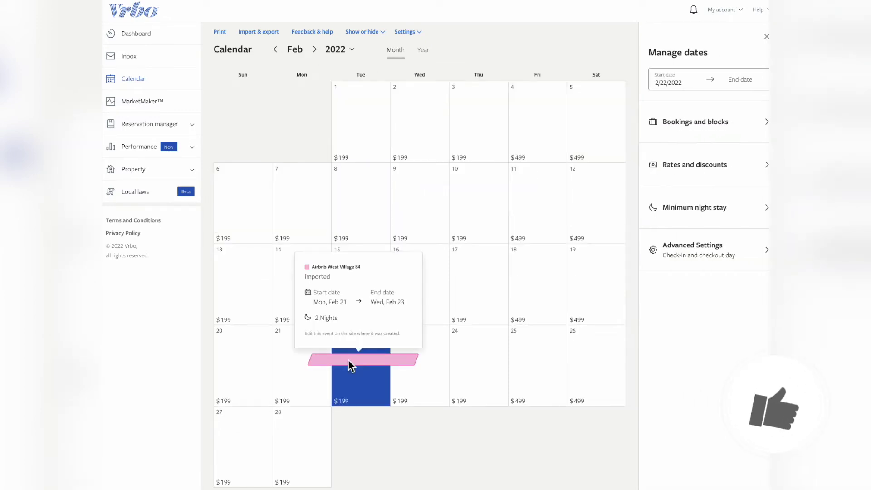
click(369, 396)
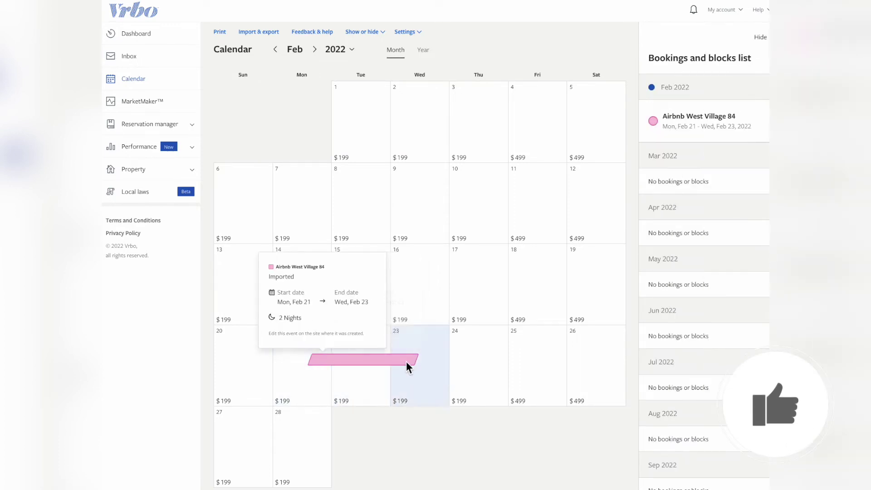
mouse_move(380, 312)
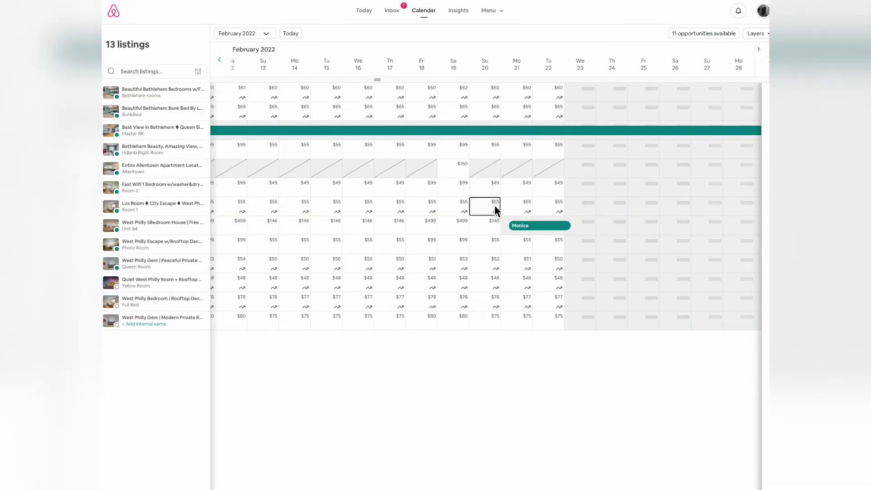
mouse_move(538, 237)
scroll(477, 247, right, 3)
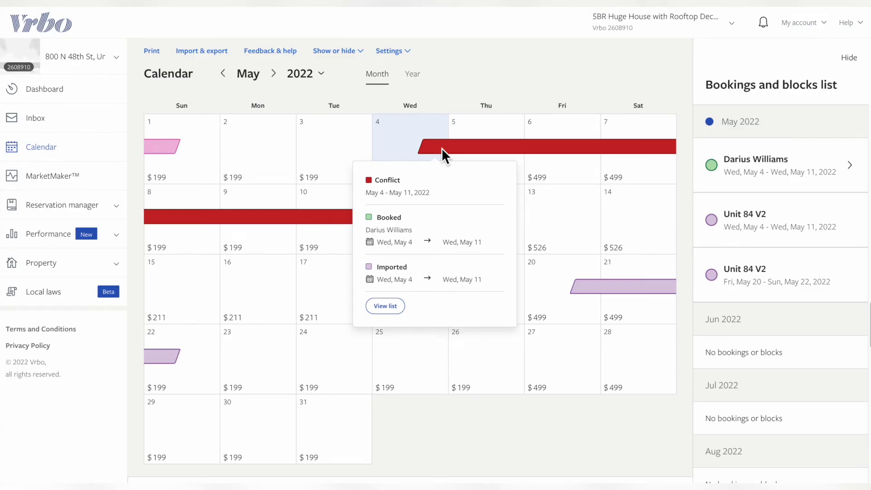
click(449, 148)
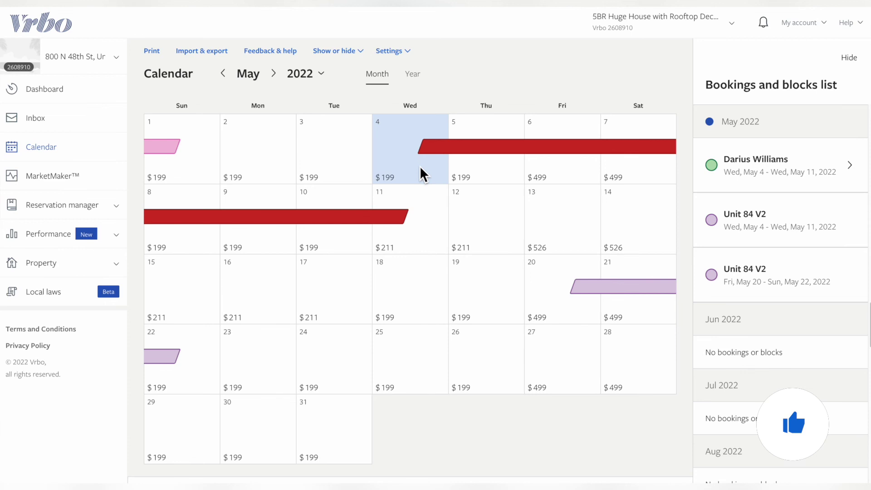
Open the pink May 20–22 Unit 84 V2 block's details, confirming 2 nights
click(600, 288)
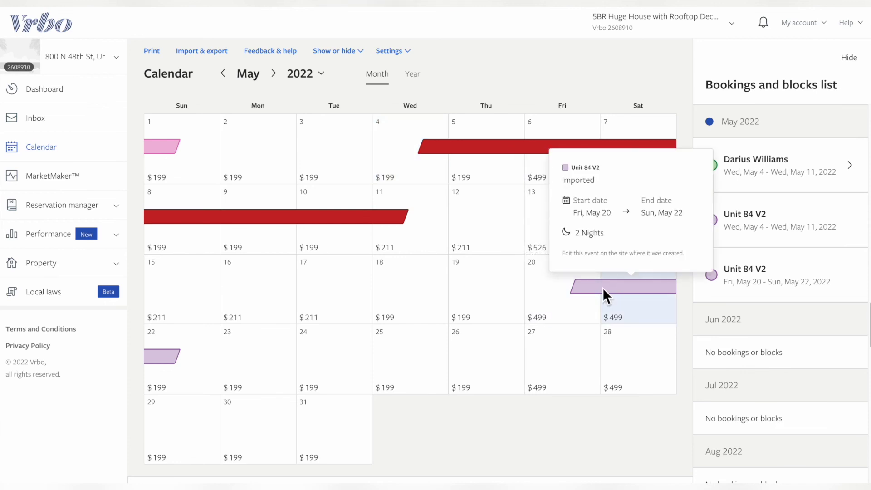
click(591, 286)
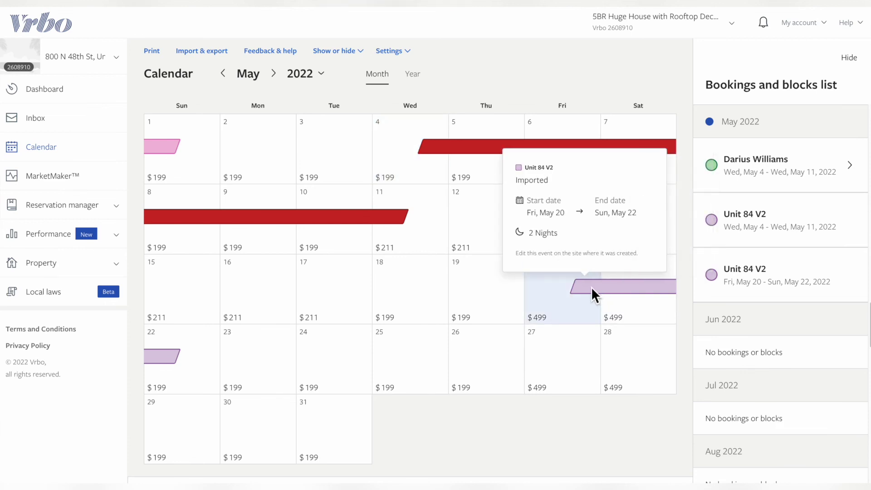